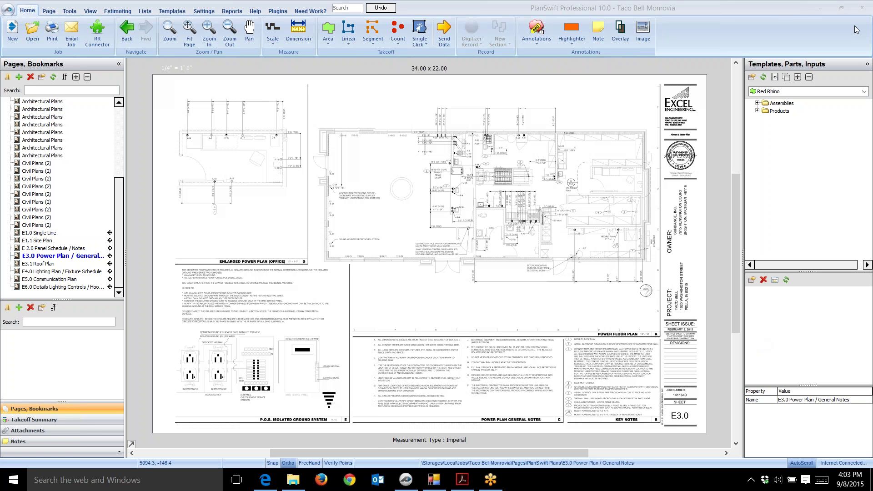
pyautogui.click(840, 31)
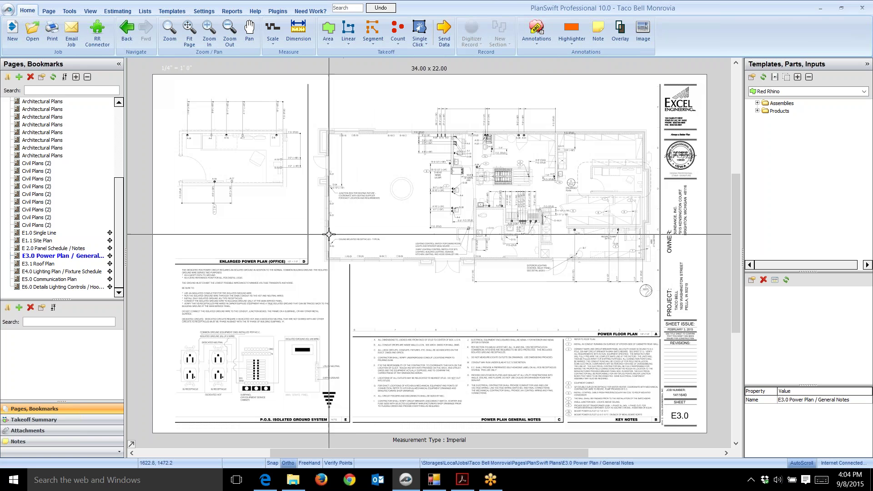
pyautogui.moveTo(120, 238)
pyautogui.mouseDown()
pyautogui.moveTo(112, 170)
pyautogui.moveTo(119, 143)
pyautogui.moveTo(114, 227)
pyautogui.mouseUp()
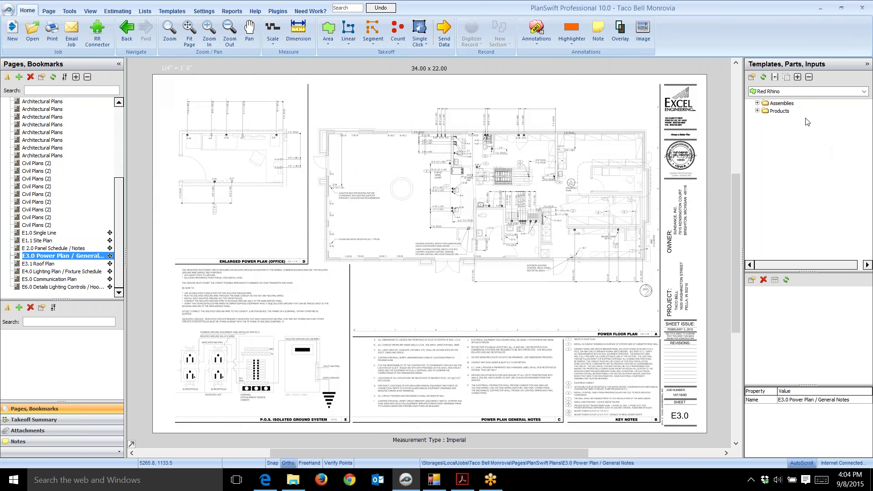
pyautogui.click(801, 106)
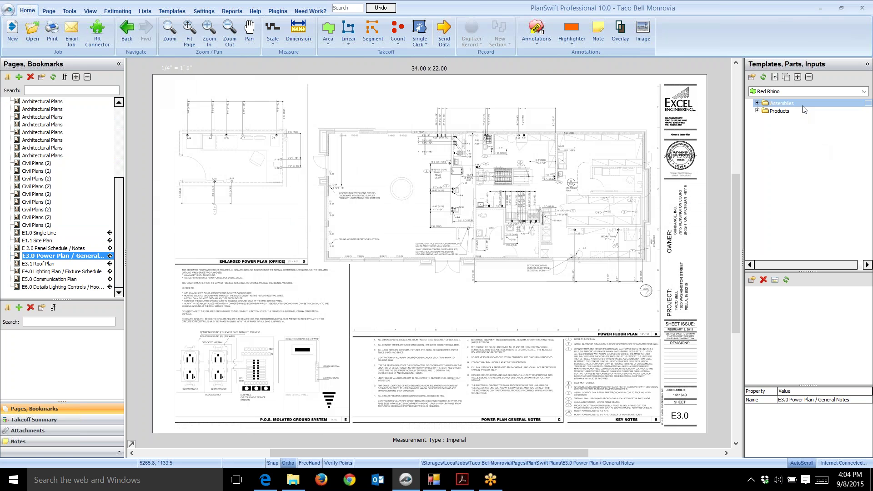
pyautogui.click(802, 112)
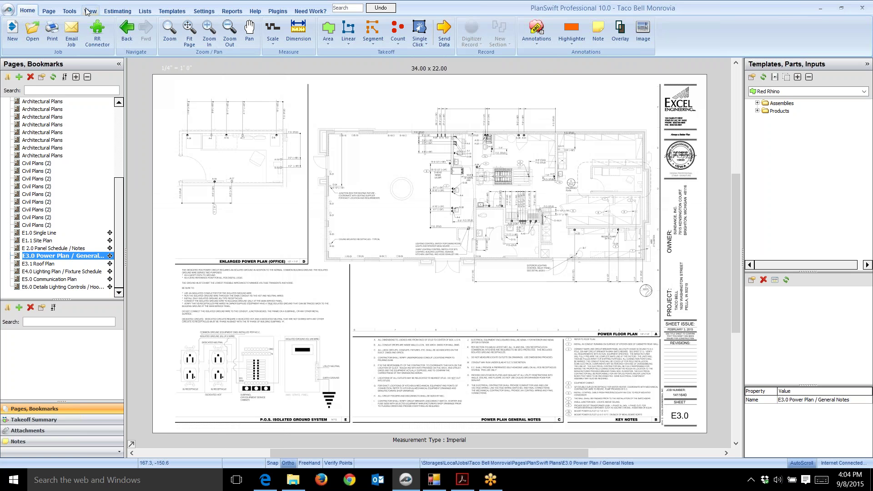
# Step: Look up the Getting Started articles among the PlanSwift tutorial videos in the online help, and return to the drawing
pyautogui.click(255, 11)
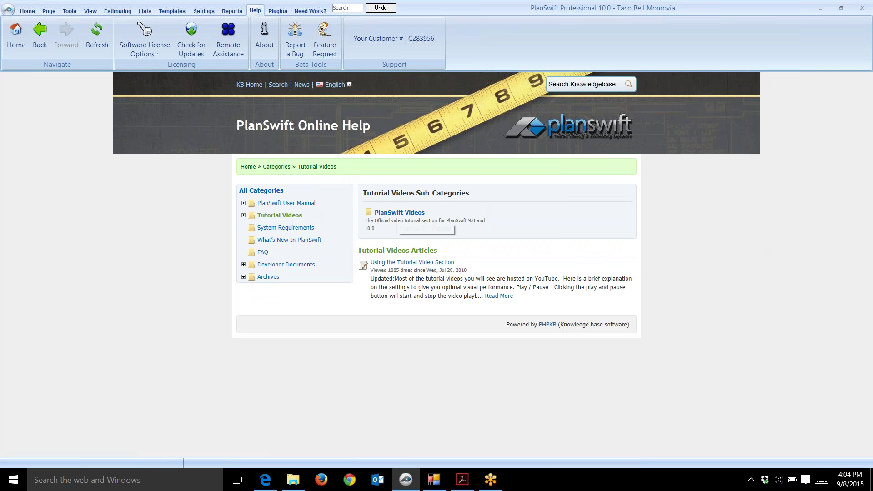
pyautogui.click(397, 213)
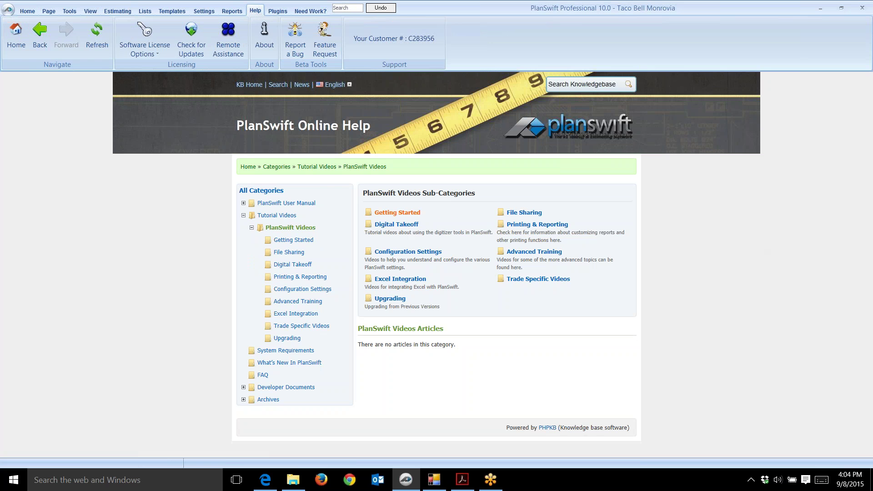
pyautogui.click(402, 214)
pyautogui.click(404, 213)
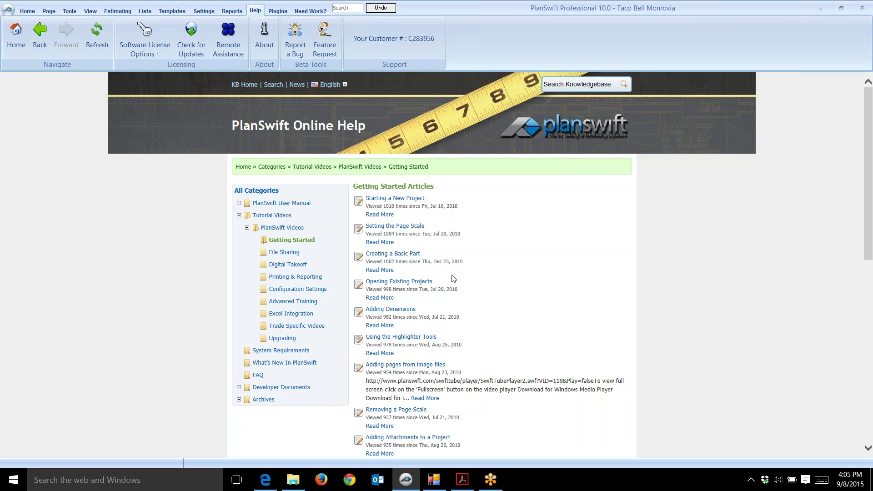
pyautogui.click(27, 11)
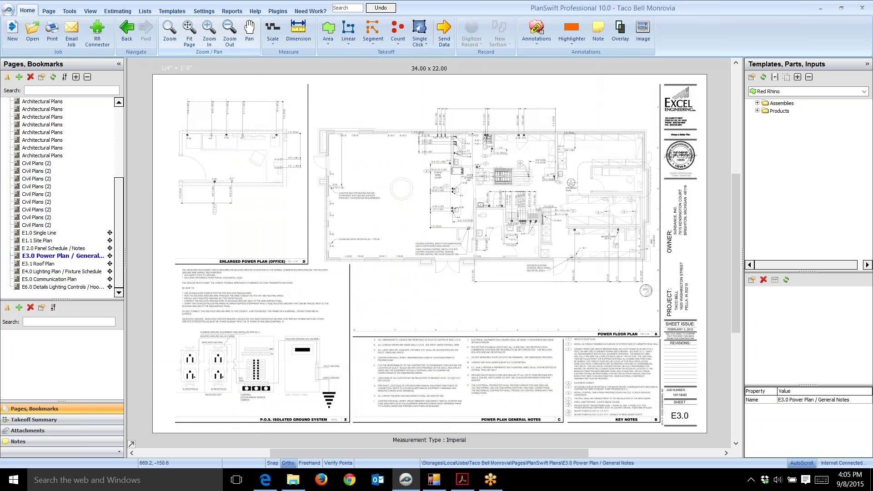
# Step: Examine the dining area and lighting control notes of the E3.0 power floor plan up close, and return to the full sheet
pyautogui.click(209, 40)
pyautogui.click(208, 40)
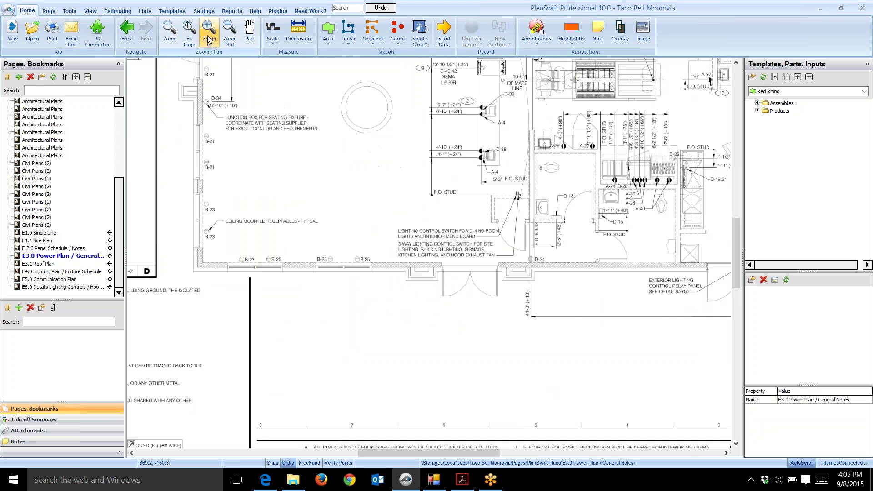
pyautogui.click(209, 40)
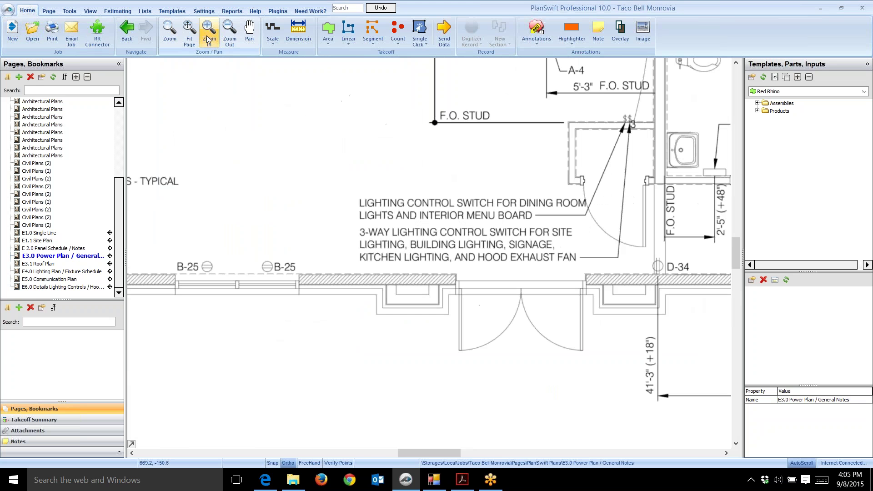
pyautogui.click(230, 34)
pyautogui.click(229, 34)
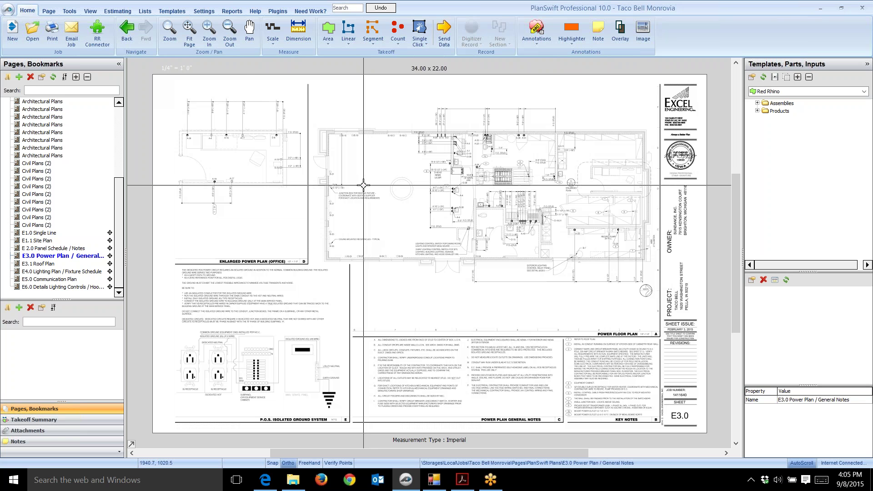
pyautogui.scroll(3, 364, 185)
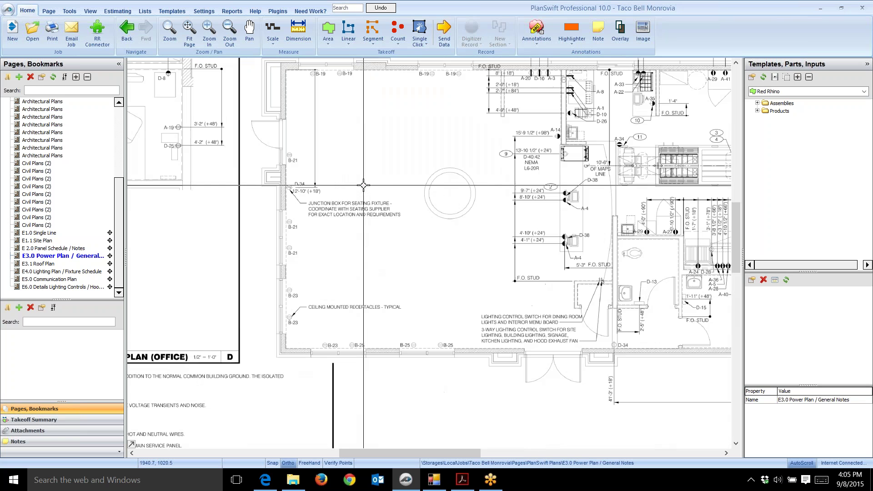
pyautogui.scroll(1, 363, 185)
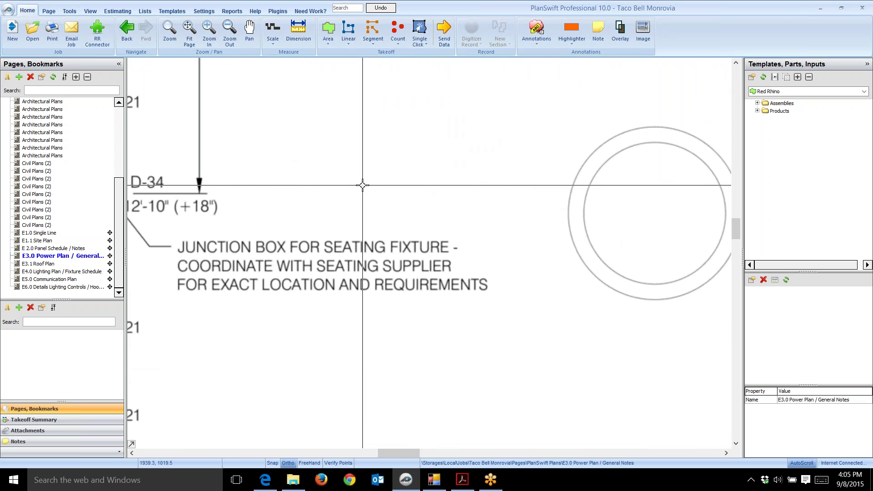
pyautogui.scroll(-6, 362, 186)
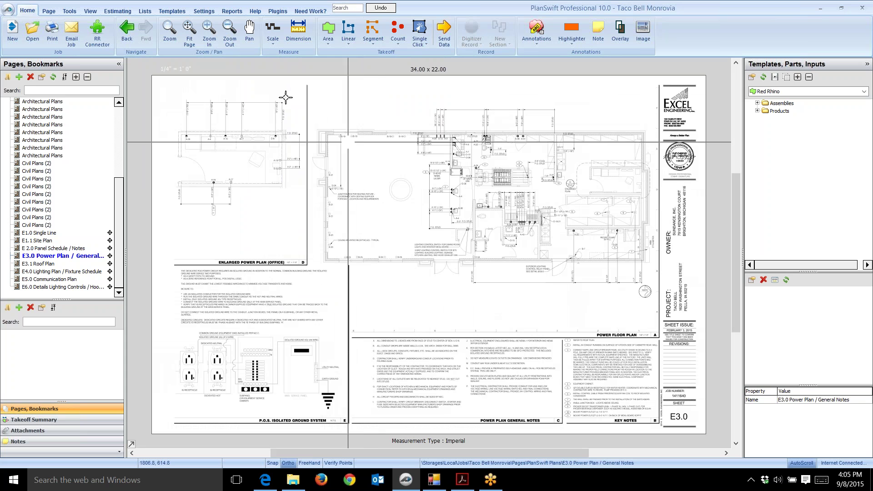
# Step: Look over the E3.0 sheet by panning across it and magnifying the area below the power floor plan, ending on the full sheet
pyautogui.click(249, 40)
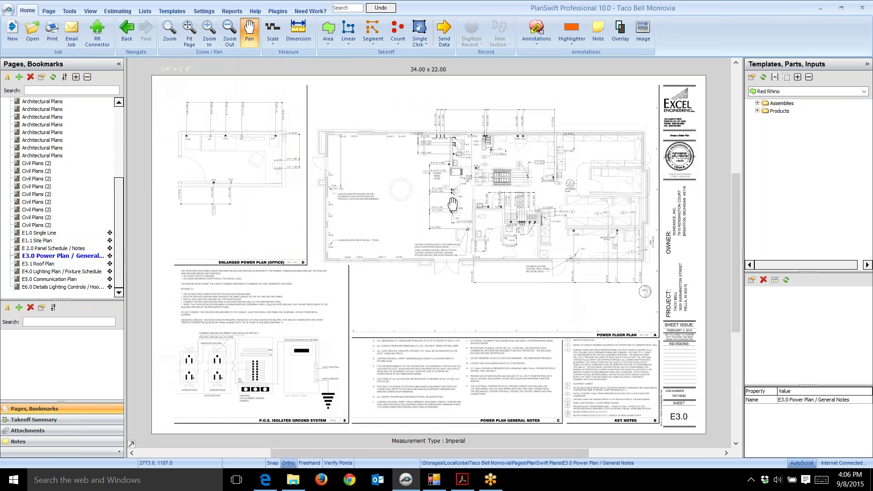
pyautogui.moveTo(479, 210)
pyautogui.mouseDown()
pyautogui.moveTo(436, 214)
pyautogui.moveTo(459, 215)
pyautogui.mouseUp()
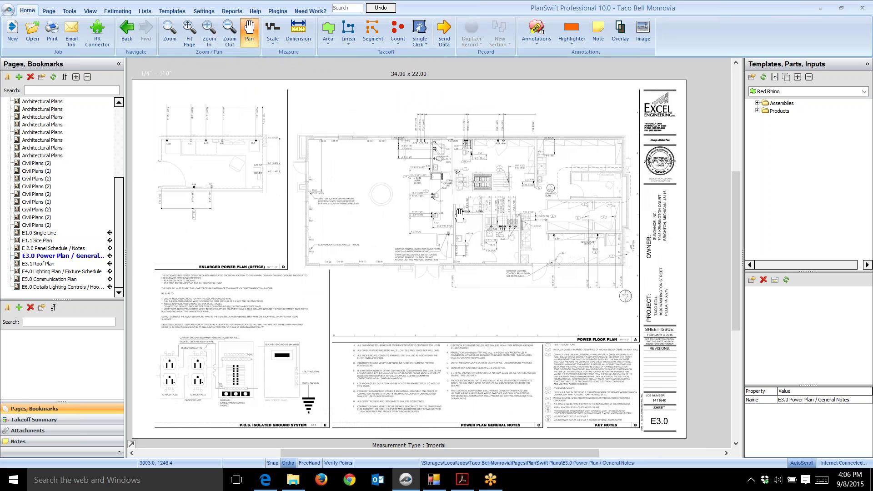
pyautogui.click(249, 40)
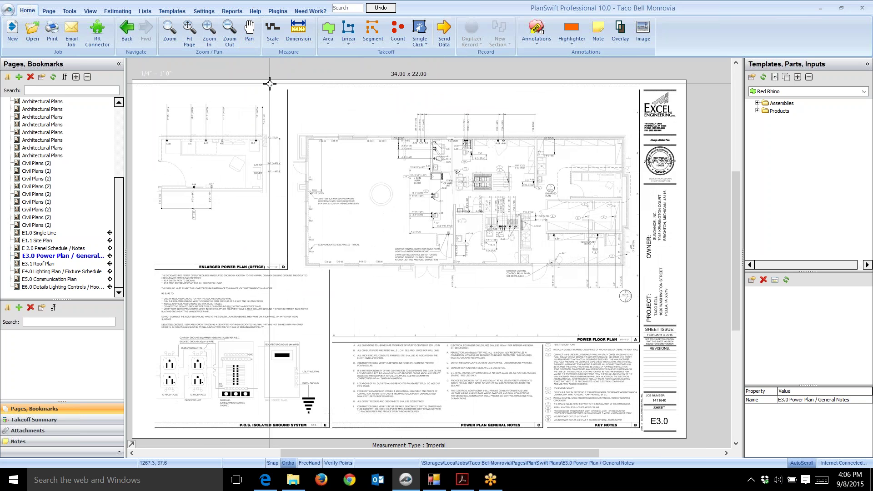
pyautogui.middleClick(411, 179)
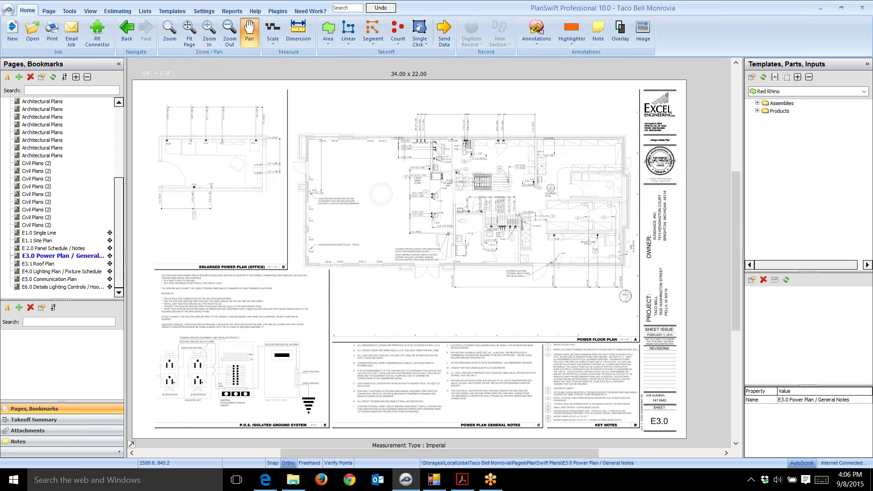
pyautogui.moveTo(412, 182)
pyautogui.mouseDown()
pyautogui.moveTo(377, 183)
pyautogui.moveTo(437, 184)
pyautogui.moveTo(440, 173)
pyautogui.mouseUp()
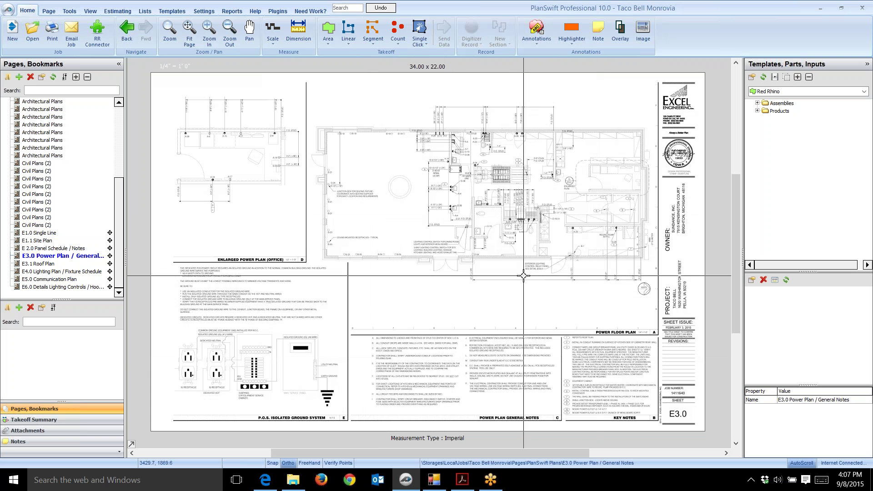
pyautogui.scroll(6, 524, 276)
pyautogui.moveTo(525, 293)
pyautogui.mouseDown()
pyautogui.moveTo(432, 195)
pyautogui.moveTo(619, 366)
pyautogui.moveTo(546, 265)
pyautogui.moveTo(381, 138)
pyautogui.moveTo(292, 138)
pyautogui.moveTo(454, 222)
pyautogui.mouseUp()
pyautogui.scroll(-6, 453, 223)
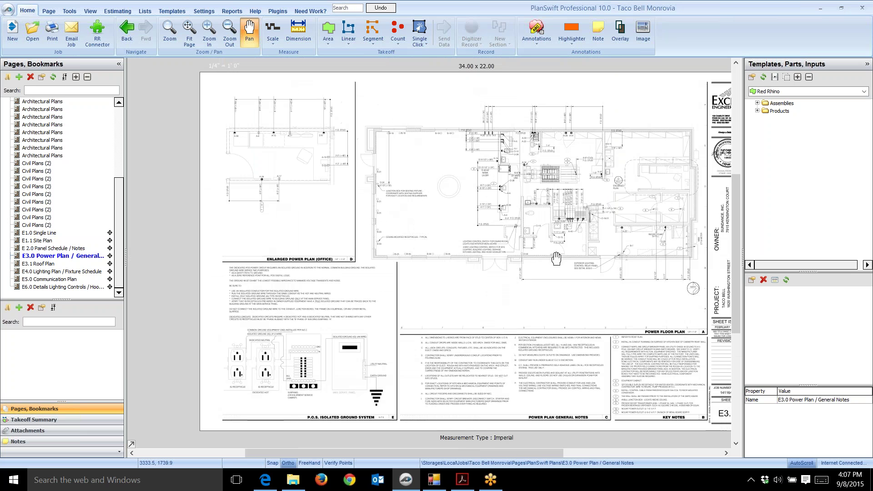
pyautogui.moveTo(556, 258); pyautogui.dragTo(503, 265)
pyautogui.press('Escape')
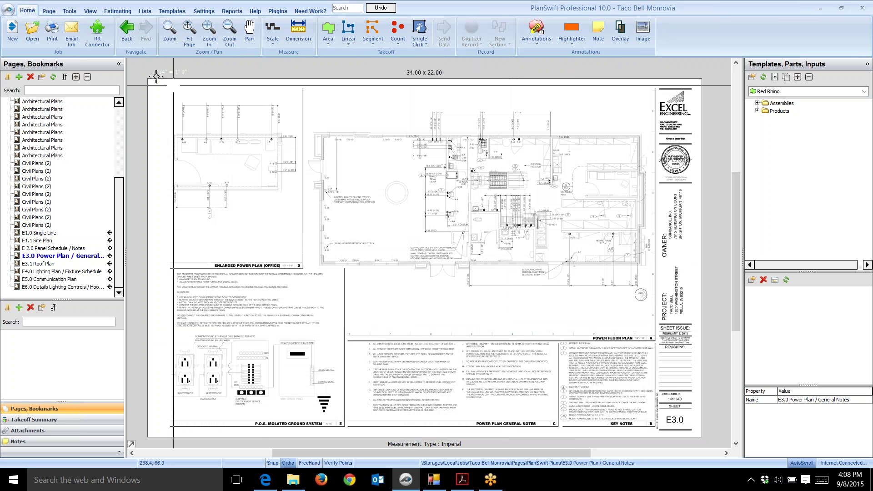
# Step: Crop the Key Notes block of the E3.0 sheet as a new page named "E3.0 Key Notes"
pyautogui.click(49, 11)
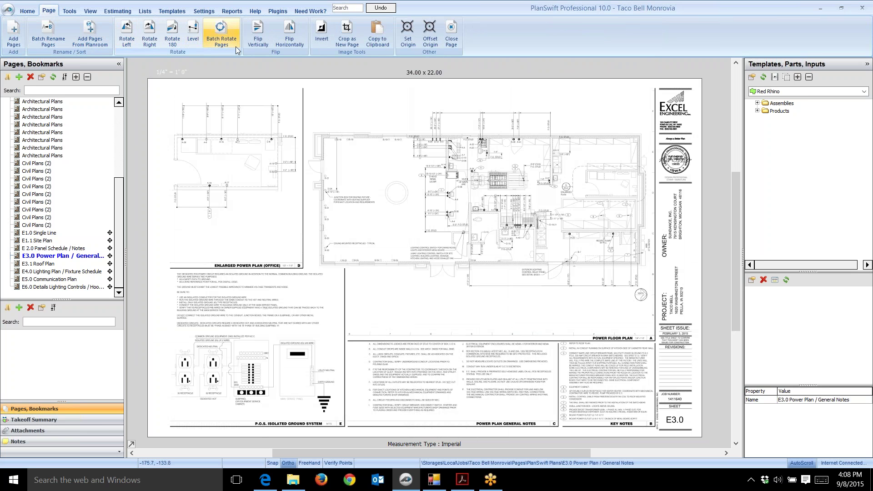
pyautogui.click(350, 39)
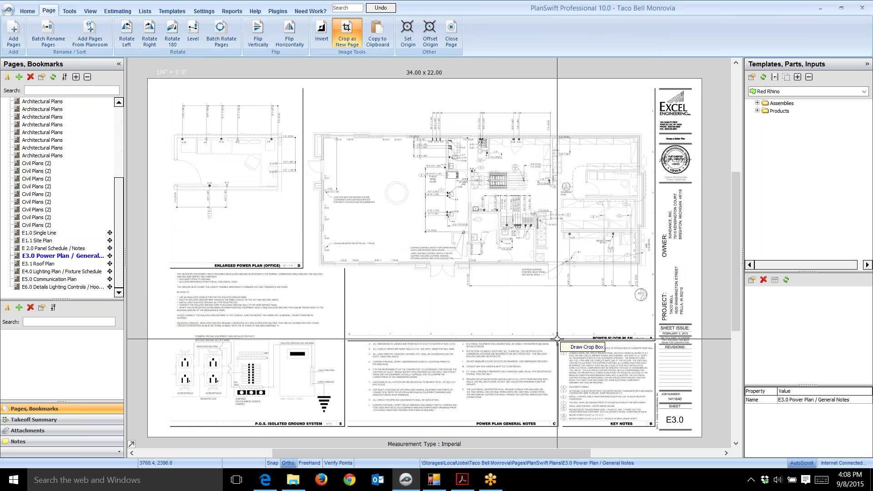
pyautogui.moveTo(557, 339); pyautogui.dragTo(653, 420)
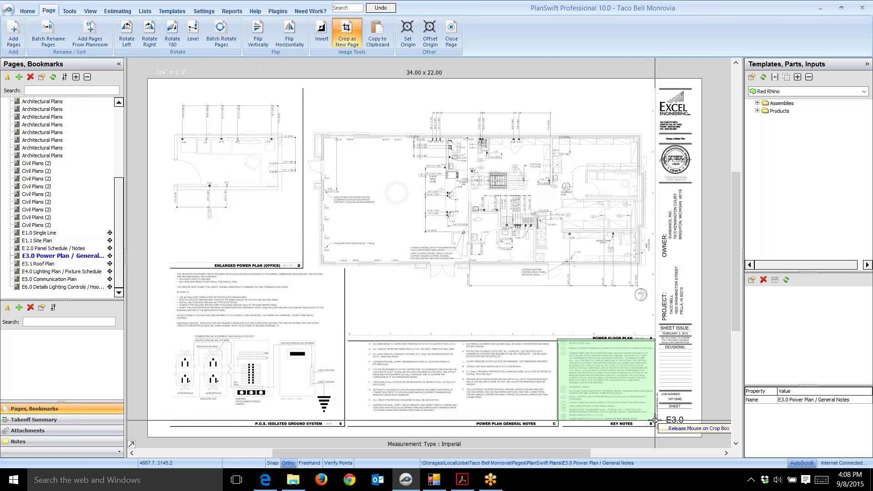
pyautogui.moveTo(653, 419); pyautogui.dragTo(654, 420)
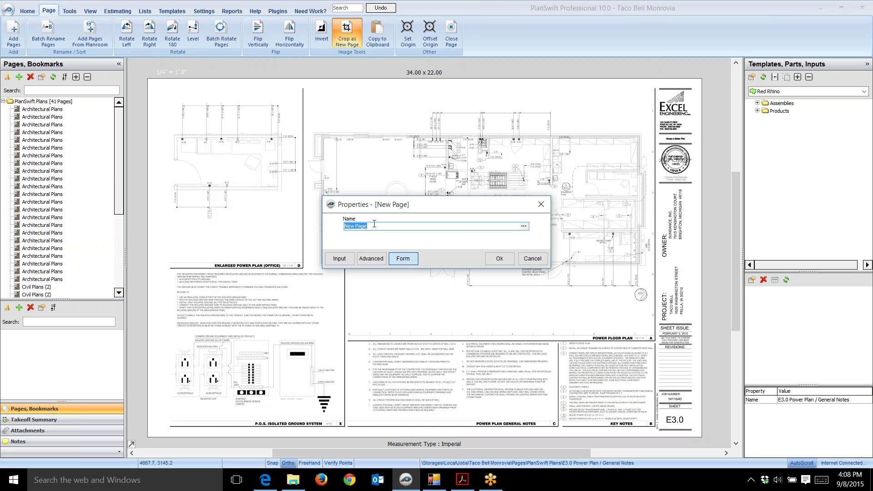
pyautogui.write('E3.0 Key Notes')
pyautogui.click(499, 259)
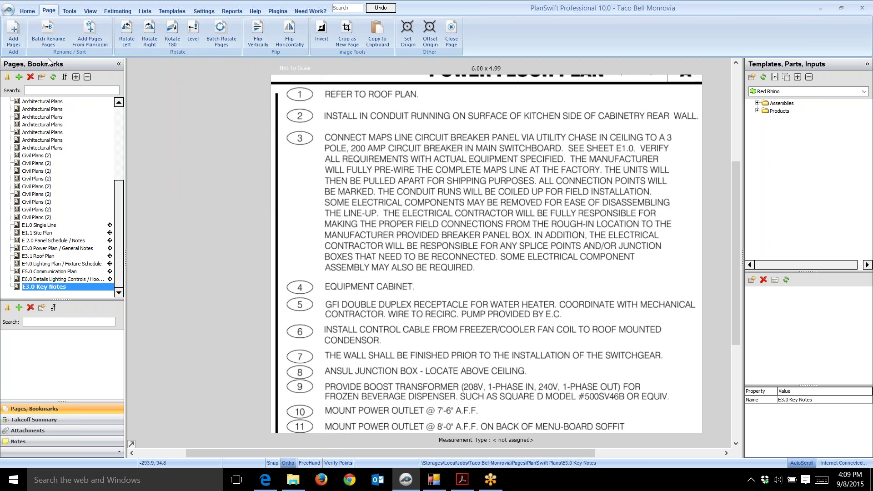
# Step: Review the print options for the E3.0 Key Notes page, choose Print Current View, and close the dialog without printing
pyautogui.click(27, 11)
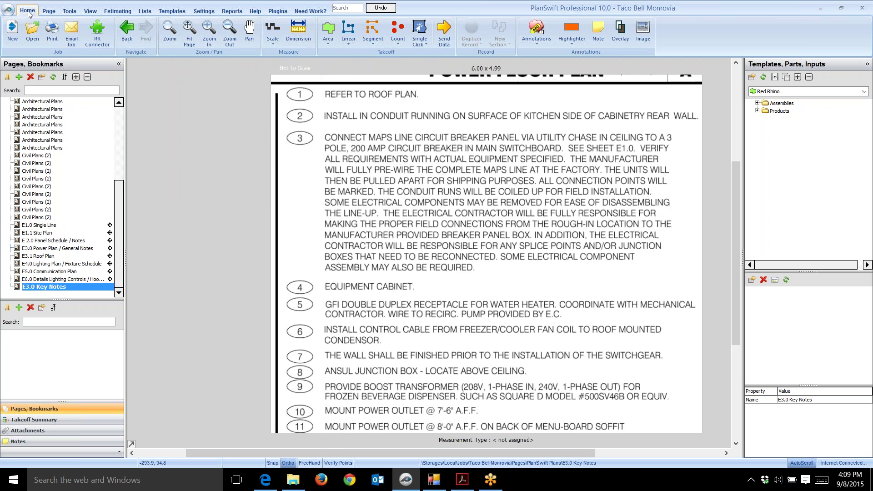
pyautogui.click(52, 33)
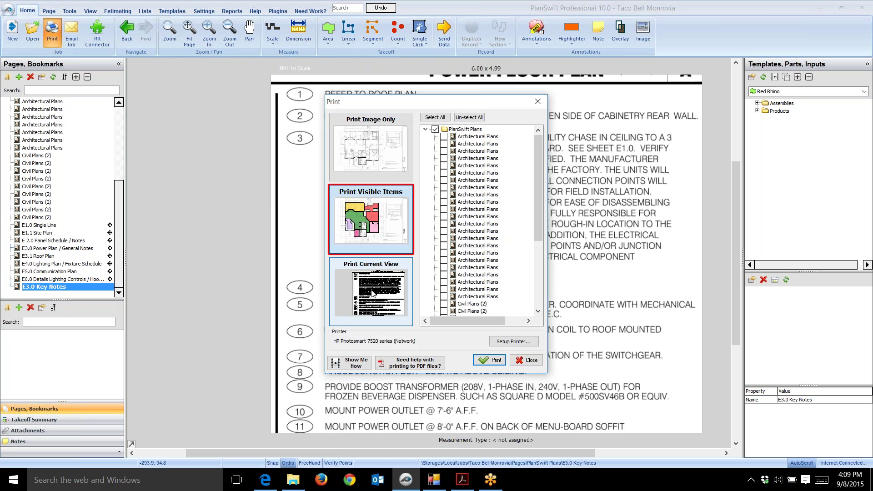
pyautogui.click(374, 293)
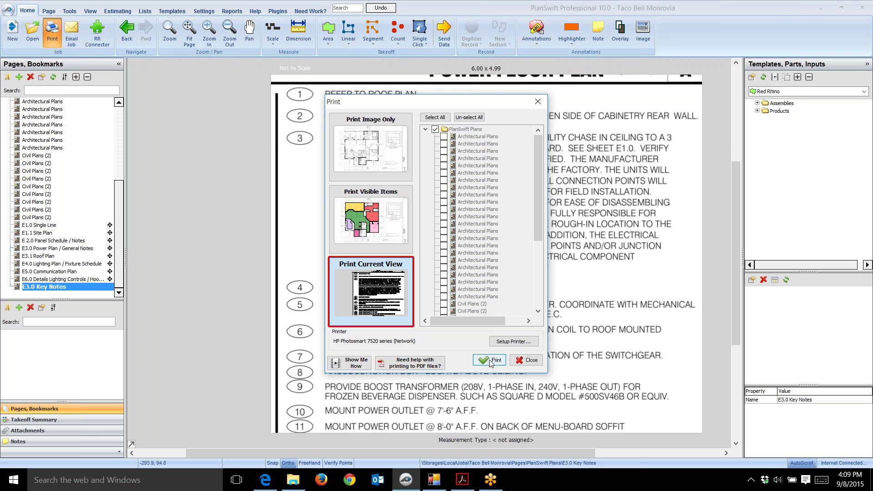
pyautogui.click(536, 104)
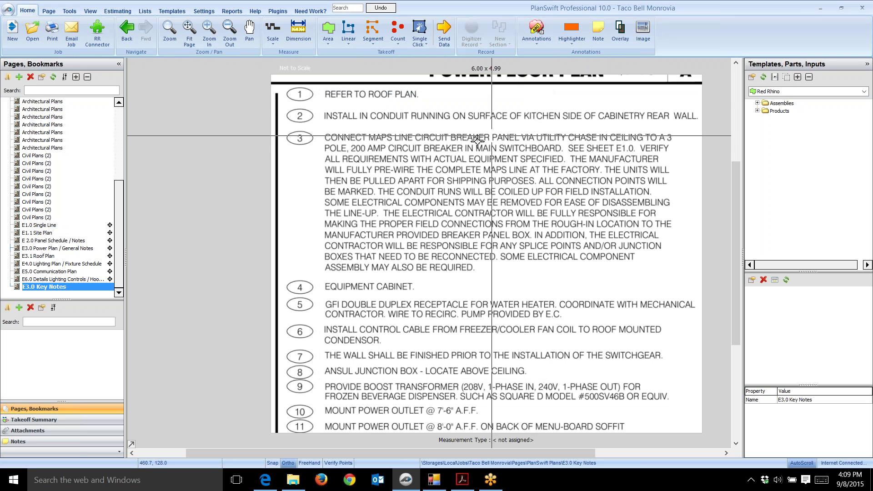